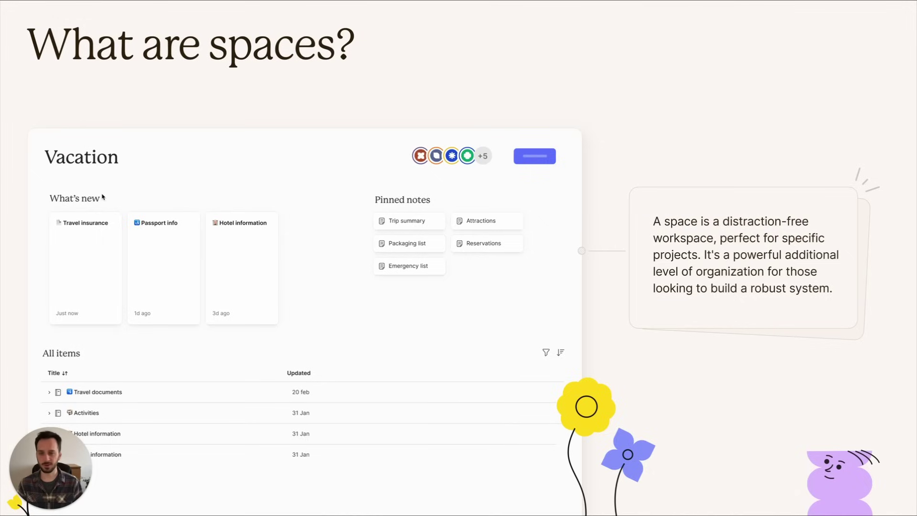
# Step: Advance the slides to the 'Recap: Notebooks' slide
pyautogui.press('Right')
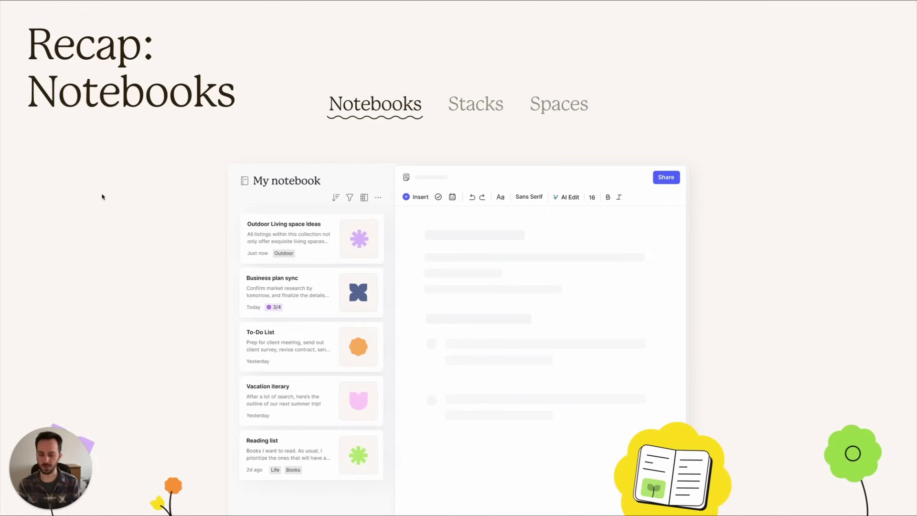
# Step: Advance to the stacks recap slide showing a stack of several notebooks
pyautogui.press('Right')
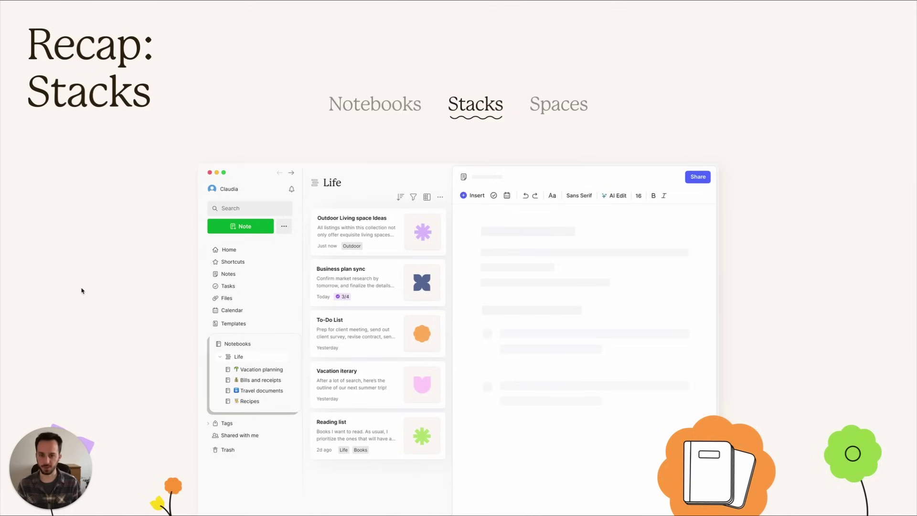
# Step: Advance to the spaces recap slide showing the sample vacation space
pyautogui.press('Right')
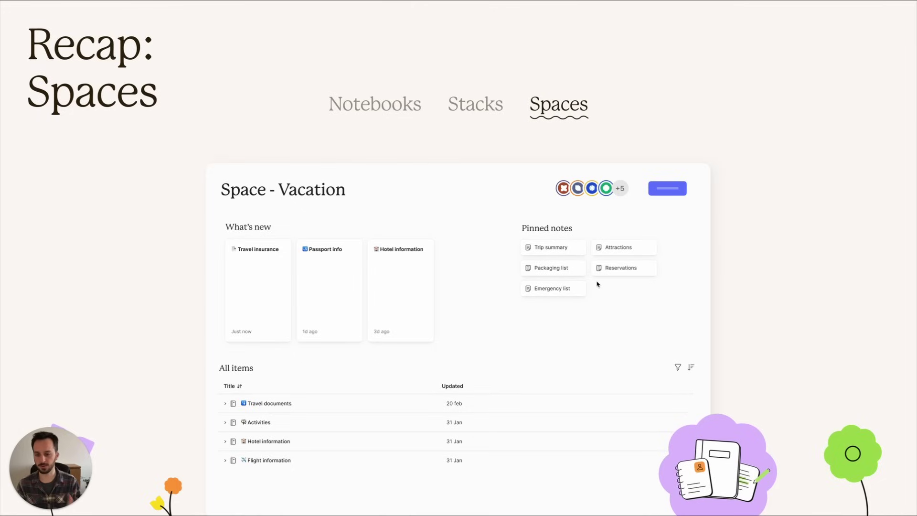
# Step: Advance to the summary table comparing notebooks, stacks and spaces
pyautogui.press('Right')
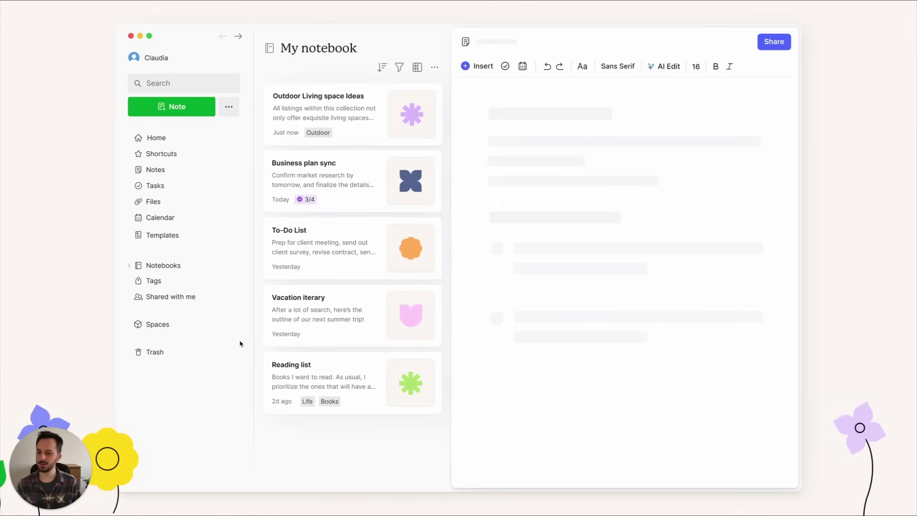
pyautogui.moveTo(158, 324)
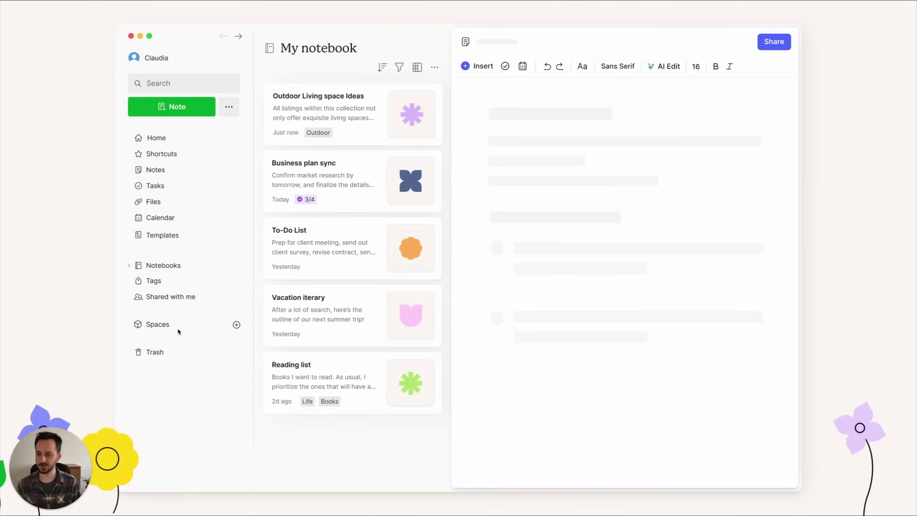
# Step: Create a 'Vacation' space with the pasted first-space vacation description
pyautogui.click(236, 326)
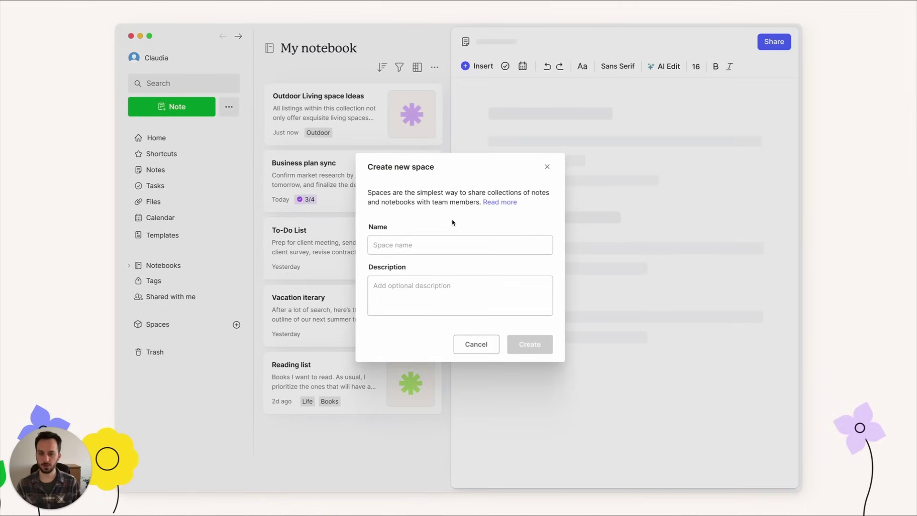
pyautogui.click(428, 245)
pyautogui.write('Vacation')
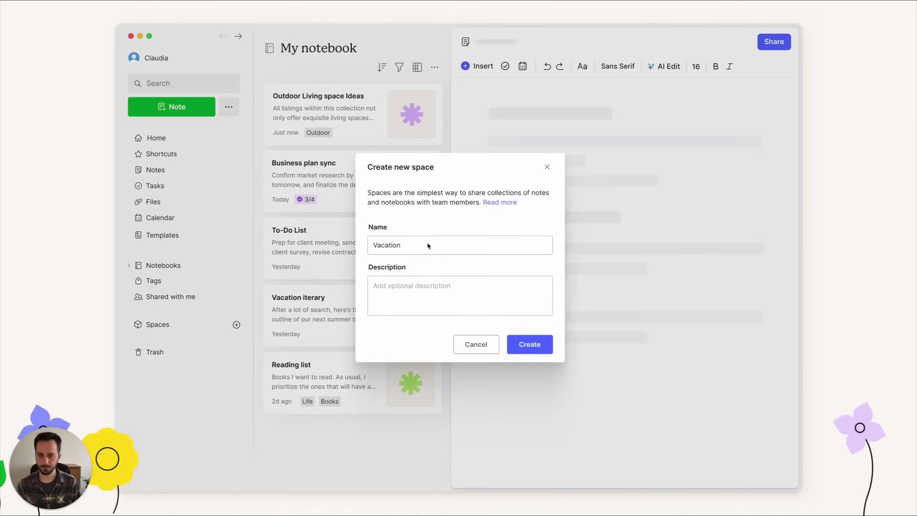
pyautogui.click(459, 294)
pyautogui.write('My first (ever!) Evernote space, to gather all the content related to my upcoming vacation')
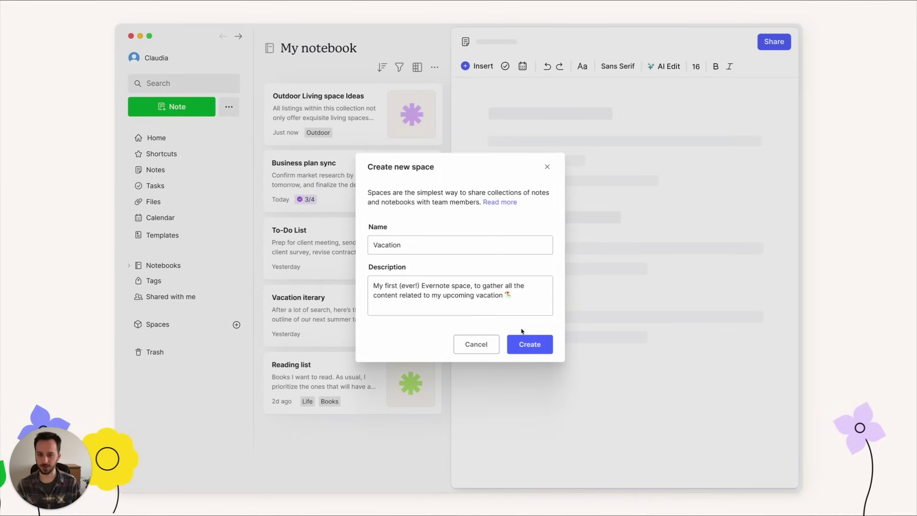
pyautogui.click(528, 345)
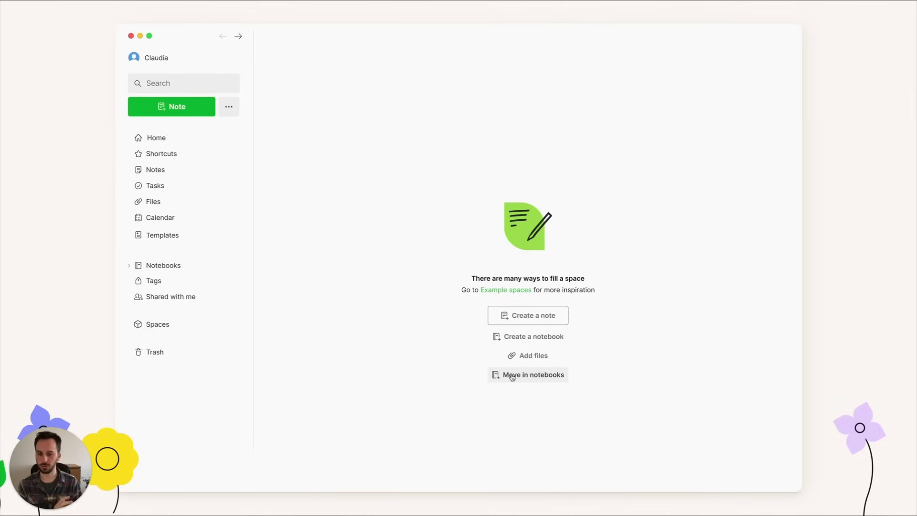
# Step: Bring the Vacation planning notebook into the Vacation space through Move in notebooks
pyautogui.click(513, 377)
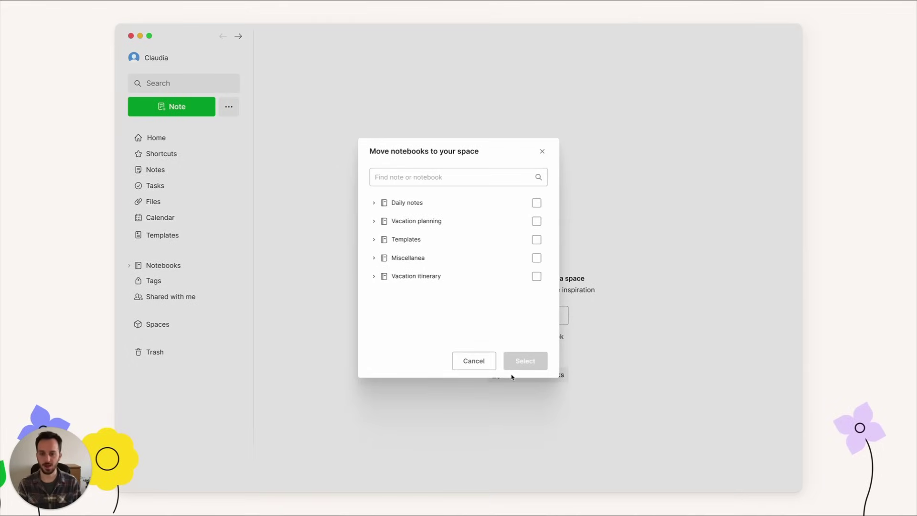
pyautogui.click(537, 221)
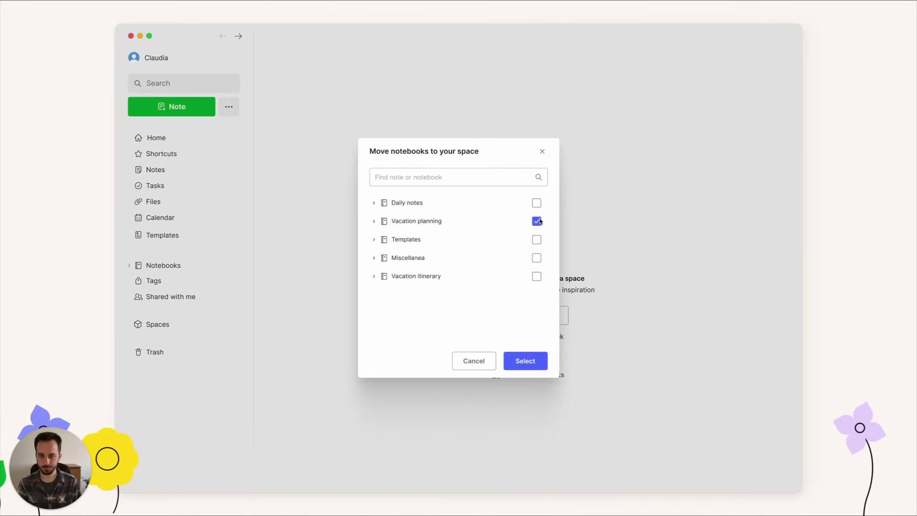
pyautogui.click(525, 361)
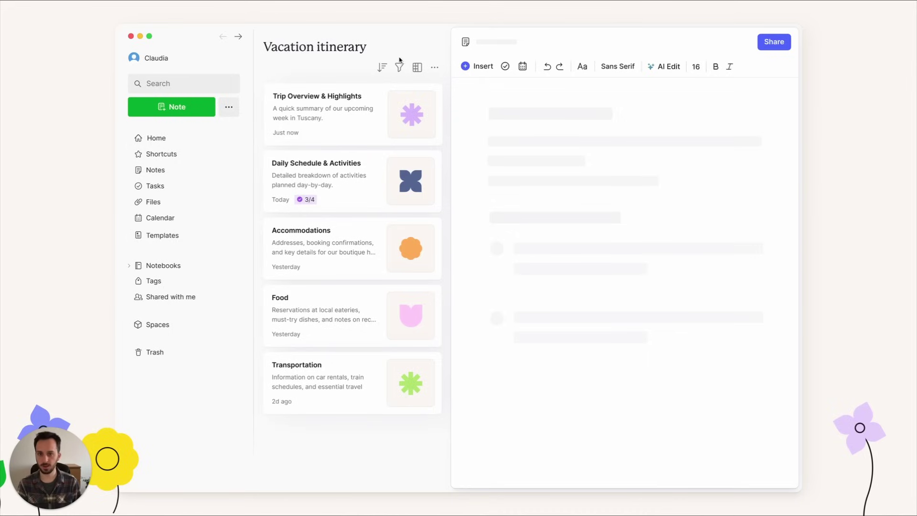
# Step: Move the Vacation itinerary notebook into the Vacation space from its options menu
pyautogui.click(436, 69)
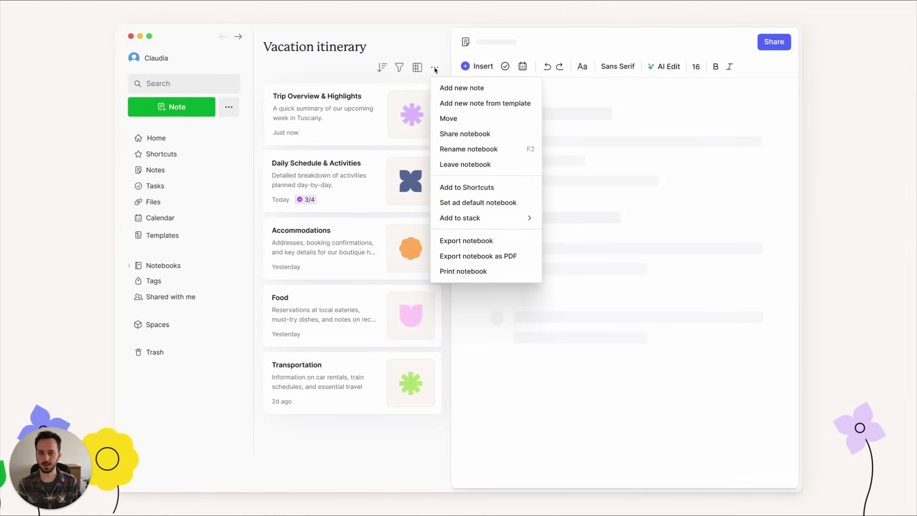
pyautogui.click(449, 118)
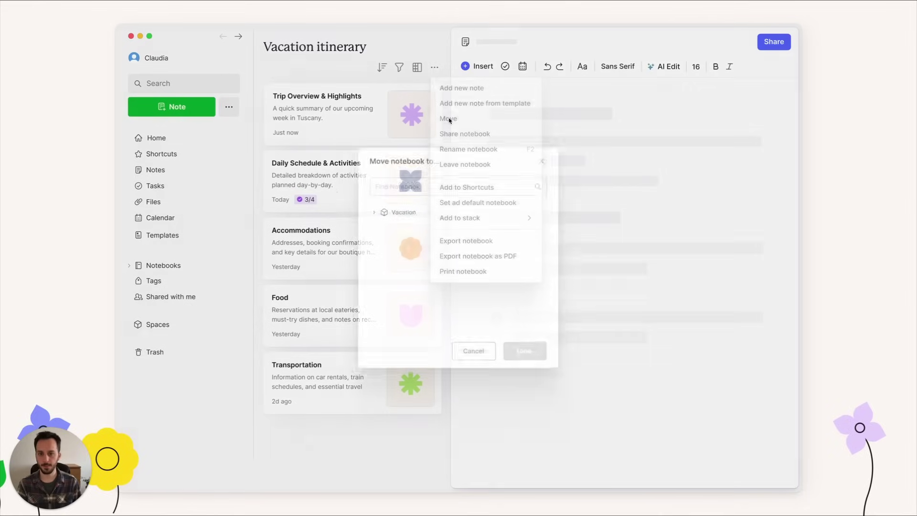
pyautogui.click(400, 210)
pyautogui.click(528, 356)
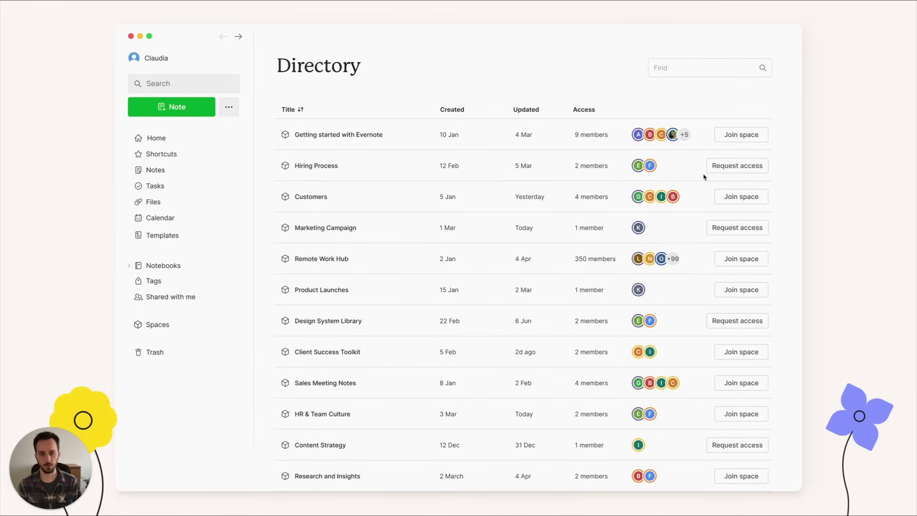
# Step: Request access to Hiring Process and join Getting started with Evernote from the Directory
pyautogui.click(726, 168)
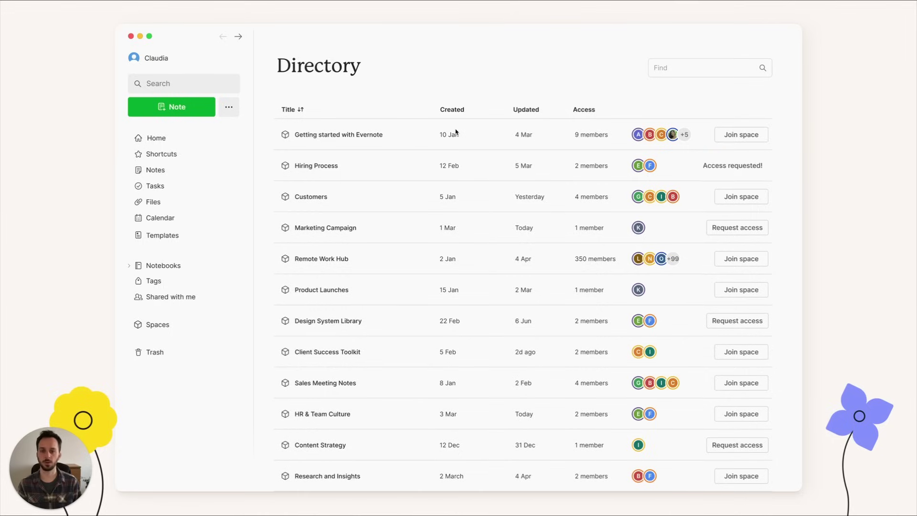
pyautogui.click(741, 134)
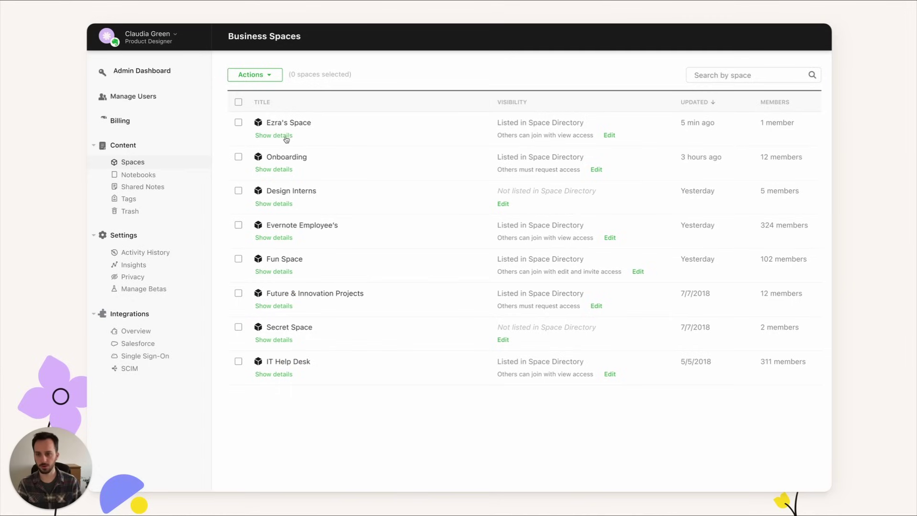
# Step: Expand Ezra's Space details to list its two internal members
pyautogui.click(274, 135)
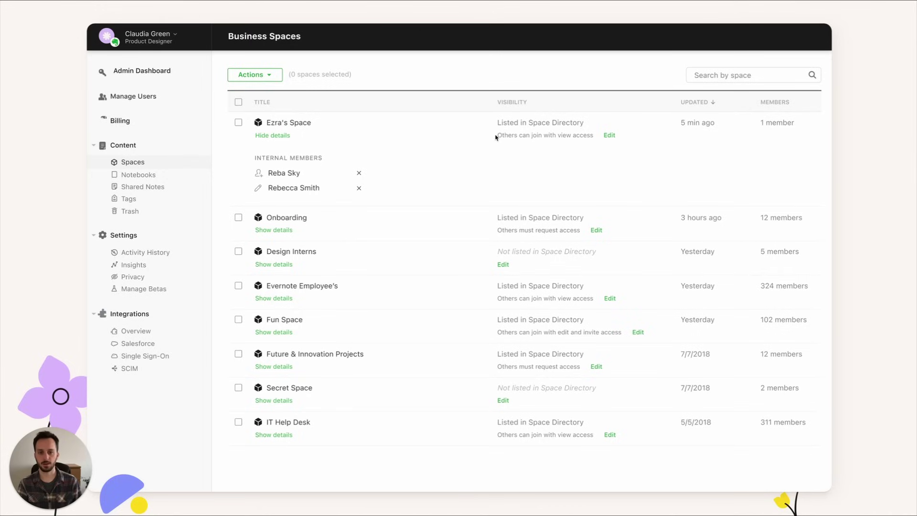
pyautogui.click(610, 136)
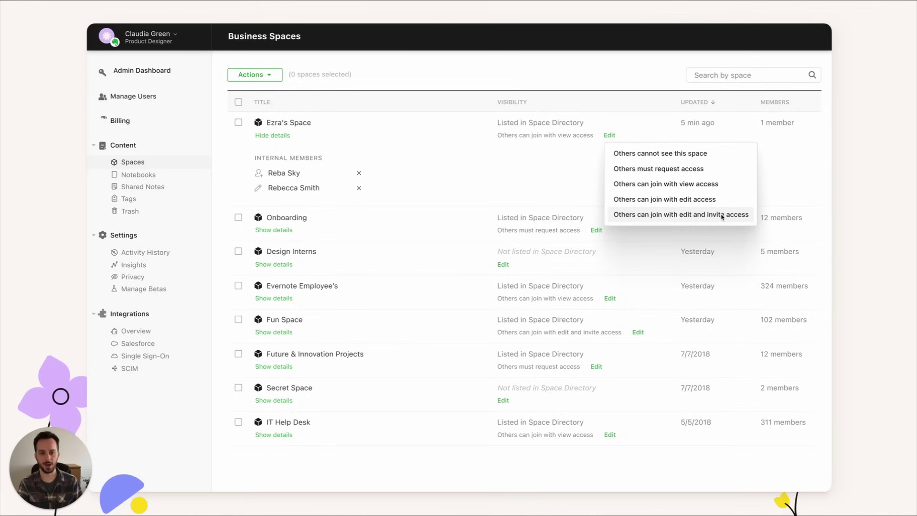
pyautogui.press('Escape')
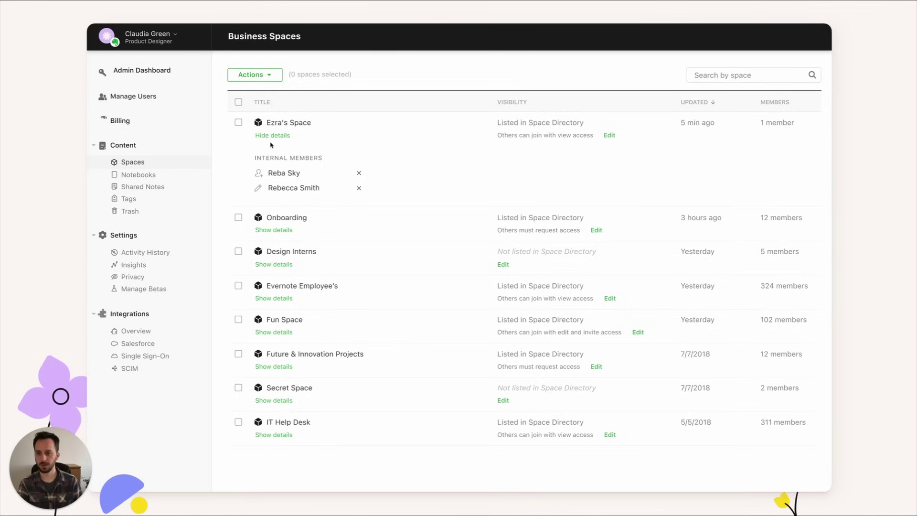
# Step: Select Ezra's Space and open its Actions list, including Delete space
pyautogui.click(238, 122)
pyautogui.click(269, 75)
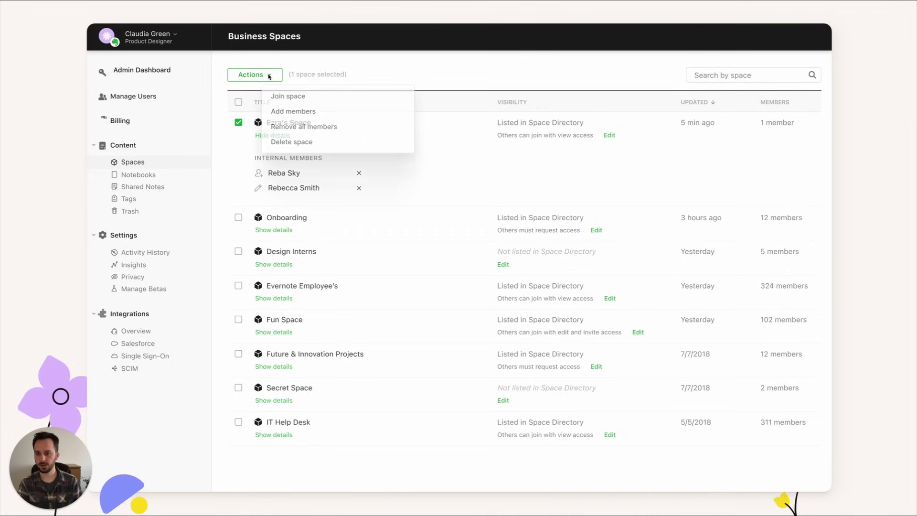